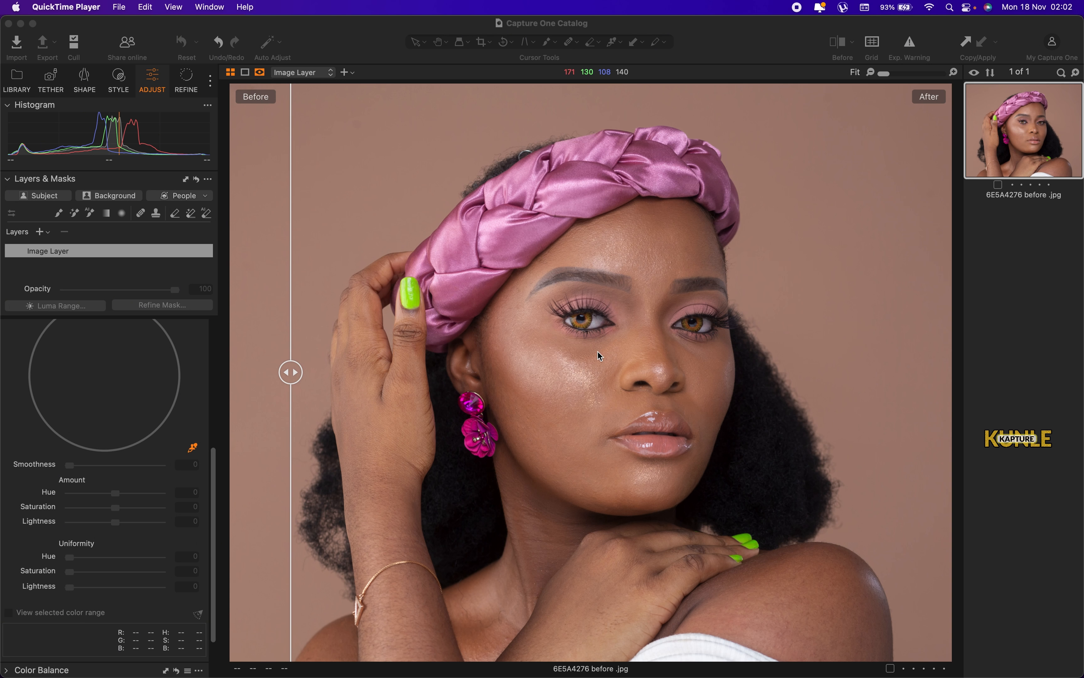
- Collapse the Color Editor and create a People mask covering Body Skin and Face Skin, with Eyebrows excluded
{"action": "scroll", "coordinate": [127, 481], "scroll_direction": "up", "scroll_amount": 5}
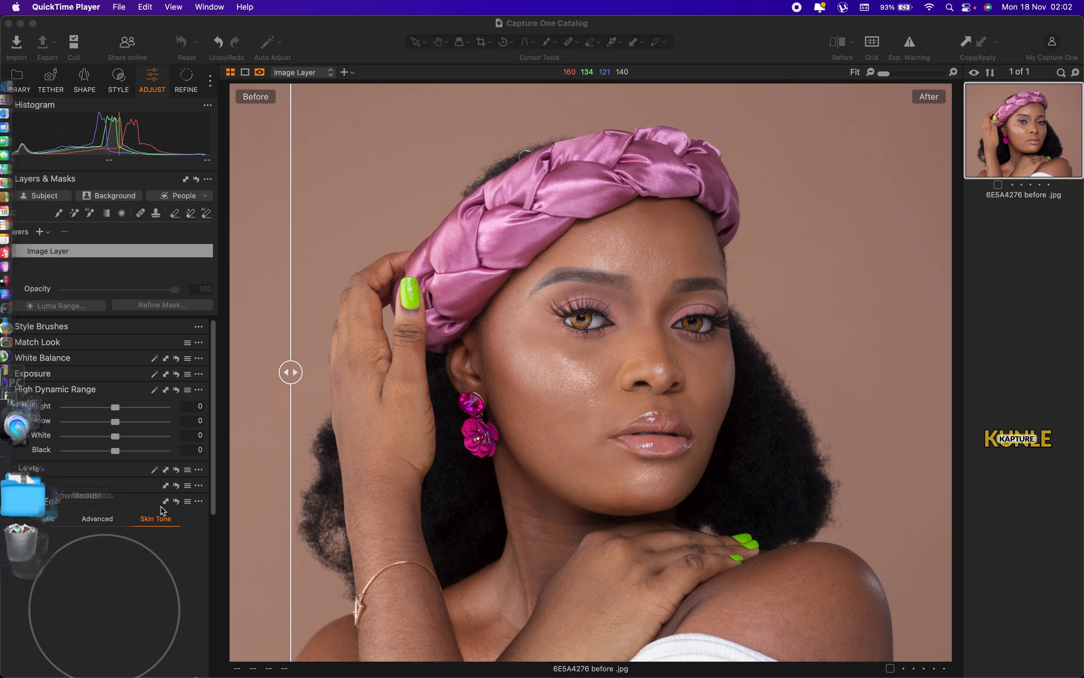
{"action": "left_click", "coordinate": [9, 505]}
{"action": "left_click", "coordinate": [9, 502]}
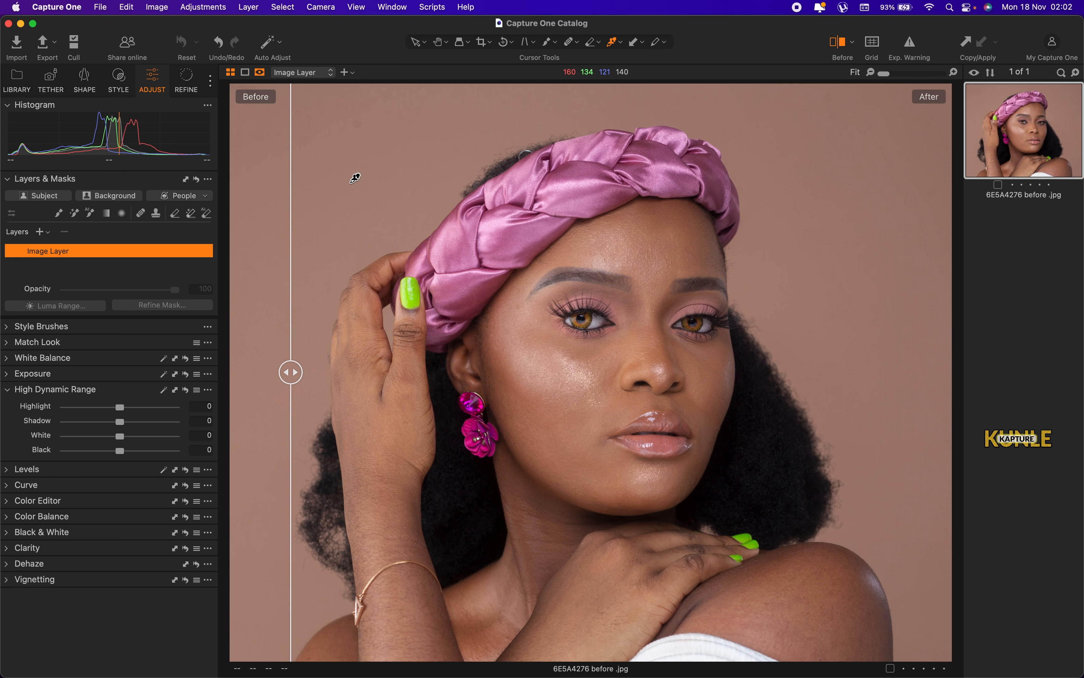
{"action": "left_click", "coordinate": [205, 198]}
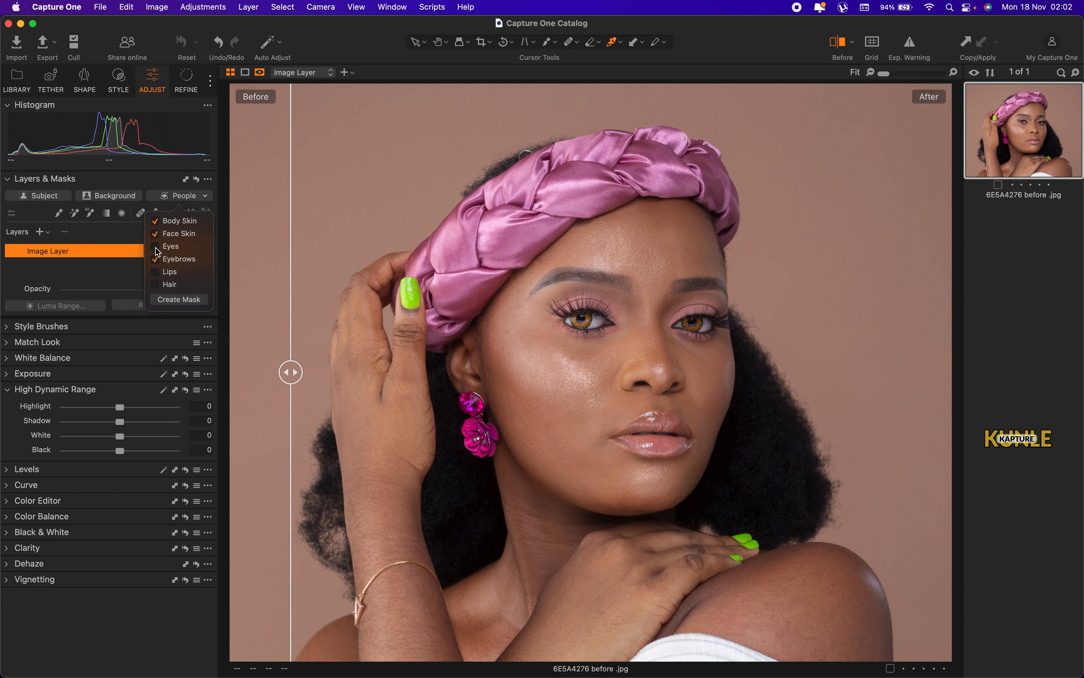
{"action": "left_click", "coordinate": [155, 258]}
{"action": "left_click", "coordinate": [178, 299]}
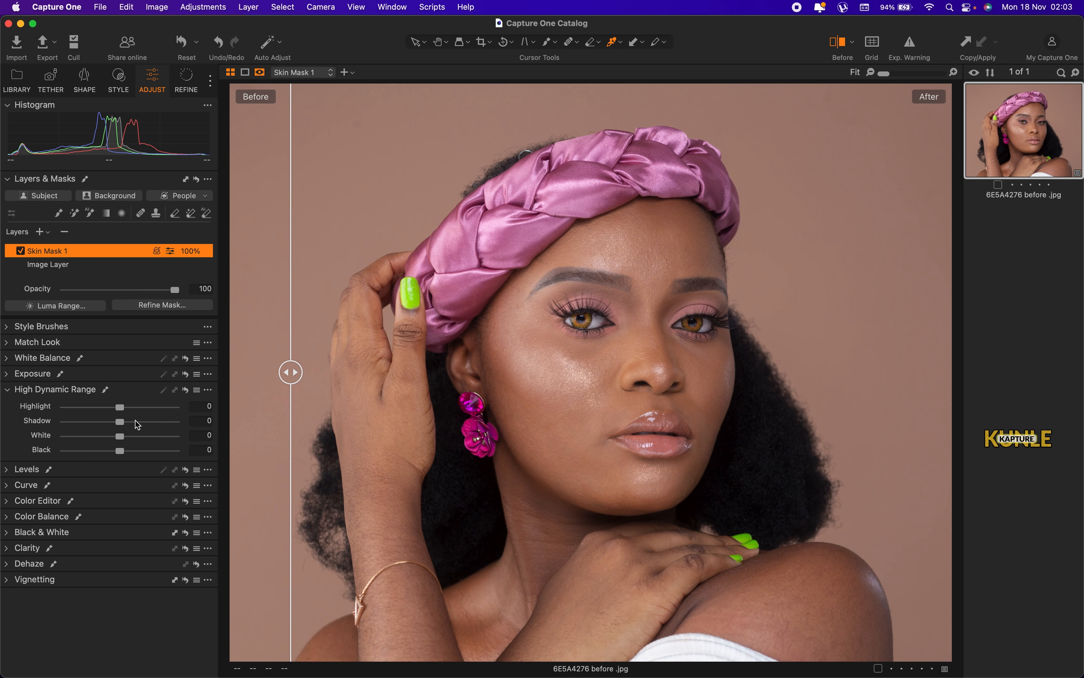
- Test the skin mask's High Dynamic Range Highlight at 15, 79, 91 and -100, and bring it back to 1
{"action": "left_click_drag", "start_coordinate": [121, 410], "coordinate": [129, 411]}
{"action": "left_click_drag", "start_coordinate": [289, 380], "coordinate": [338, 428]}
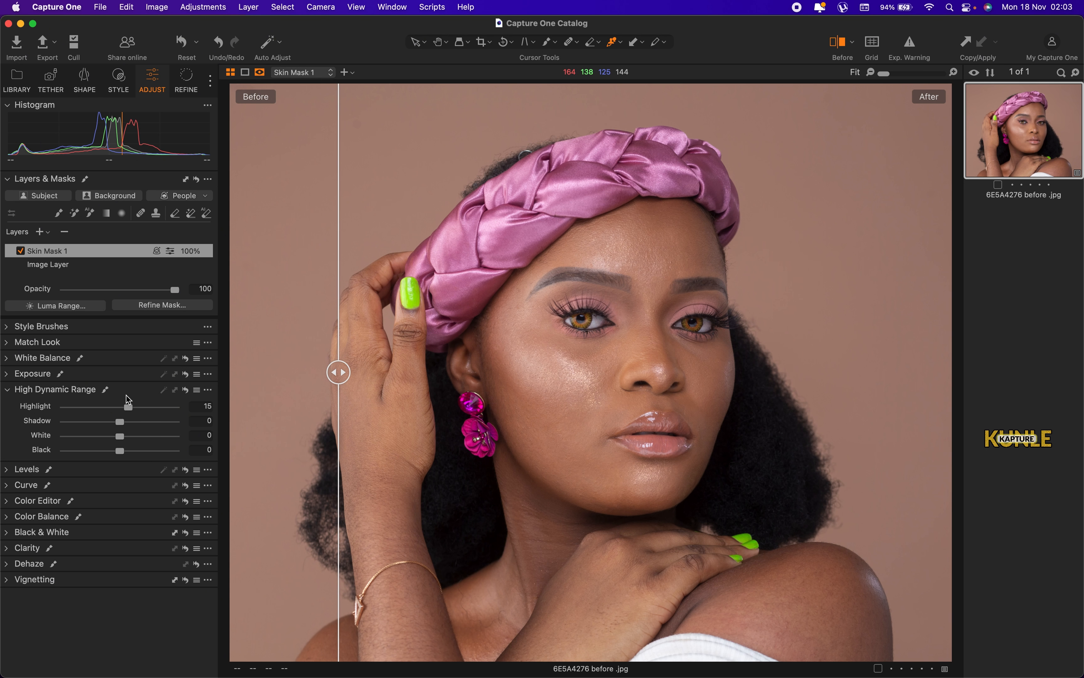
{"action": "left_click_drag", "start_coordinate": [128, 406], "coordinate": [164, 408]}
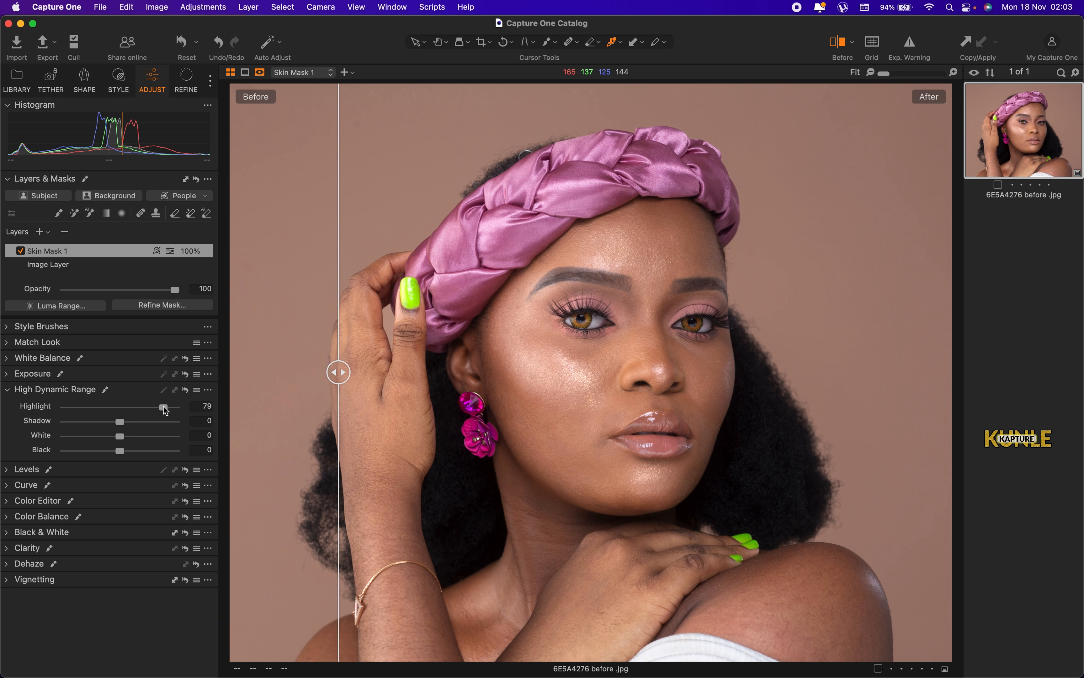
{"action": "mouse_move", "coordinate": [164, 407]}
{"action": "left_mouse_down"}
{"action": "mouse_move", "coordinate": [104, 413]}
{"action": "mouse_move", "coordinate": [171, 413]}
{"action": "left_mouse_up"}
{"action": "left_click_drag", "start_coordinate": [335, 377], "coordinate": [289, 378]}
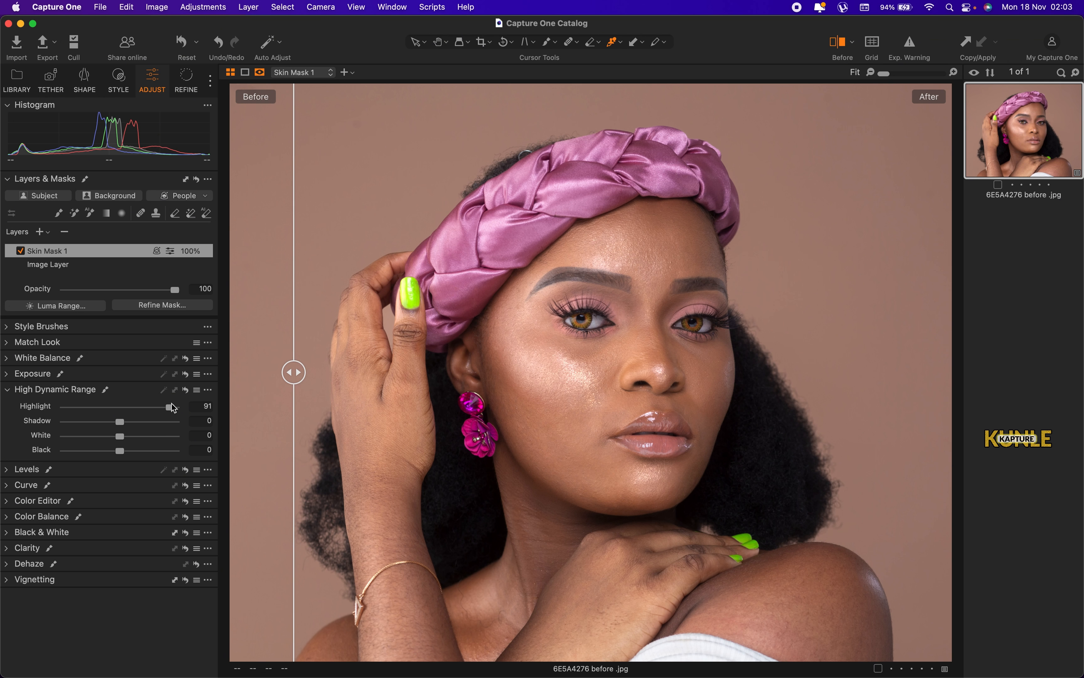
{"action": "left_click_drag", "start_coordinate": [170, 412], "coordinate": [50, 409]}
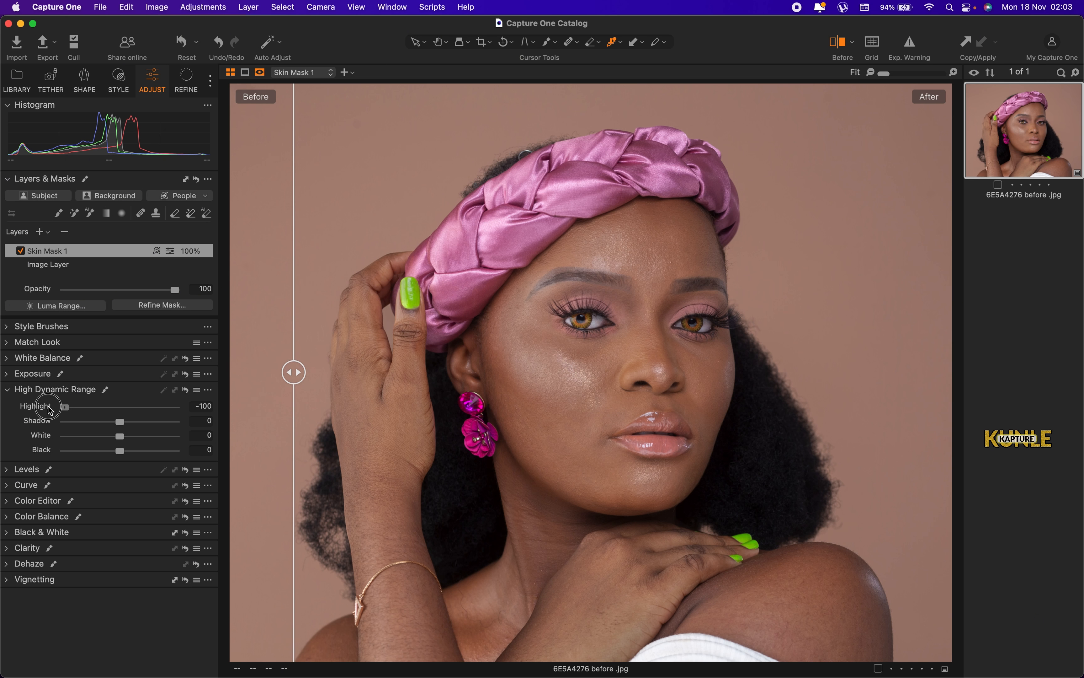
{"action": "left_click_drag", "start_coordinate": [49, 409], "coordinate": [120, 405]}
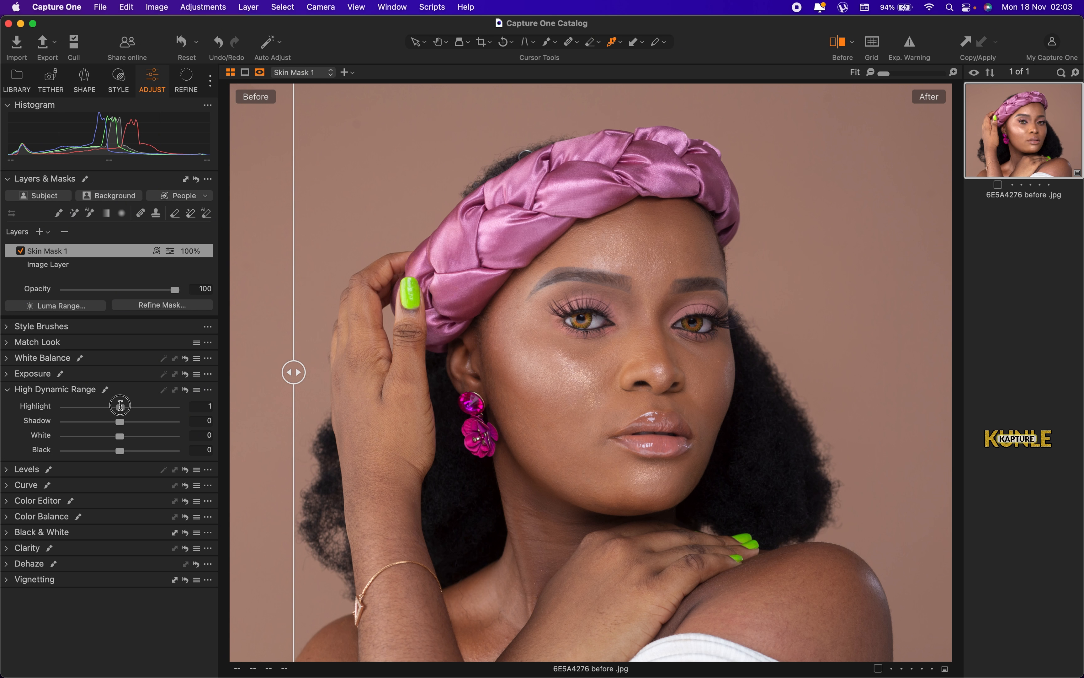
- Expand the Exposure settings and raise the skin mask's High Dynamic Range Shadow to 83
{"action": "left_click", "coordinate": [6, 376]}
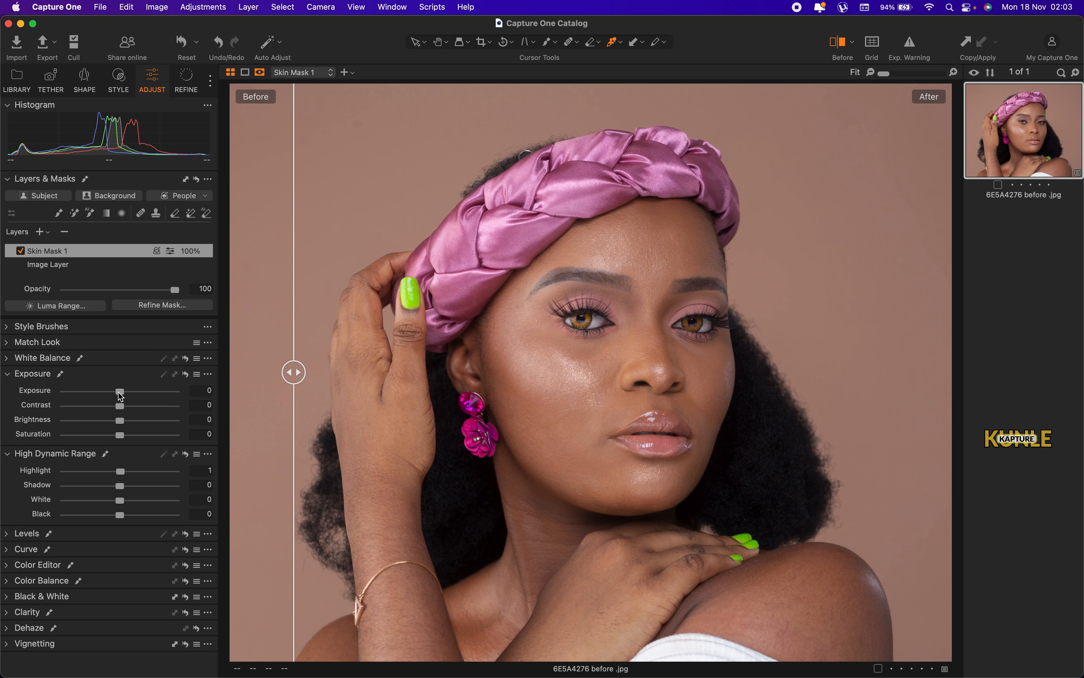
{"action": "mouse_move", "coordinate": [120, 395]}
{"action": "left_mouse_down"}
{"action": "mouse_move", "coordinate": [142, 396]}
{"action": "mouse_move", "coordinate": [78, 398]}
{"action": "mouse_move", "coordinate": [143, 398]}
{"action": "mouse_move", "coordinate": [120, 399]}
{"action": "left_mouse_up"}
{"action": "left_click", "coordinate": [133, 487]}
{"action": "left_click_drag", "start_coordinate": [133, 487], "coordinate": [177, 487]}
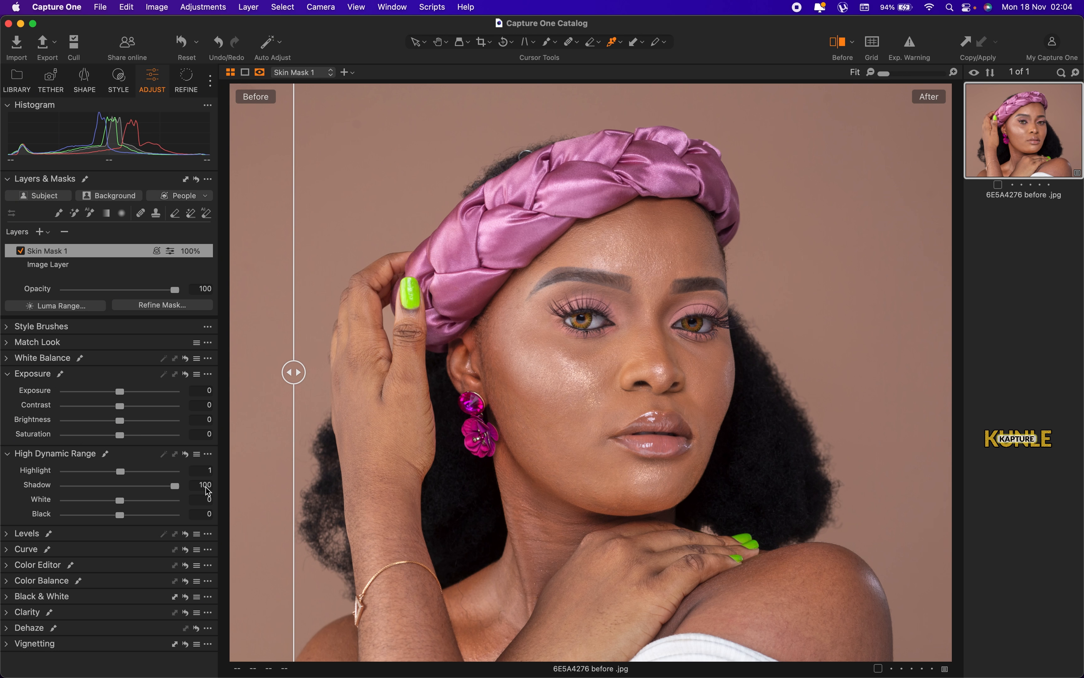
{"action": "left_click_drag", "start_coordinate": [175, 487], "coordinate": [166, 489]}
- Lower the skin mask's High Dynamic Range Highlight to -95, comparing before and after with the split divider
{"action": "left_click", "coordinate": [106, 471]}
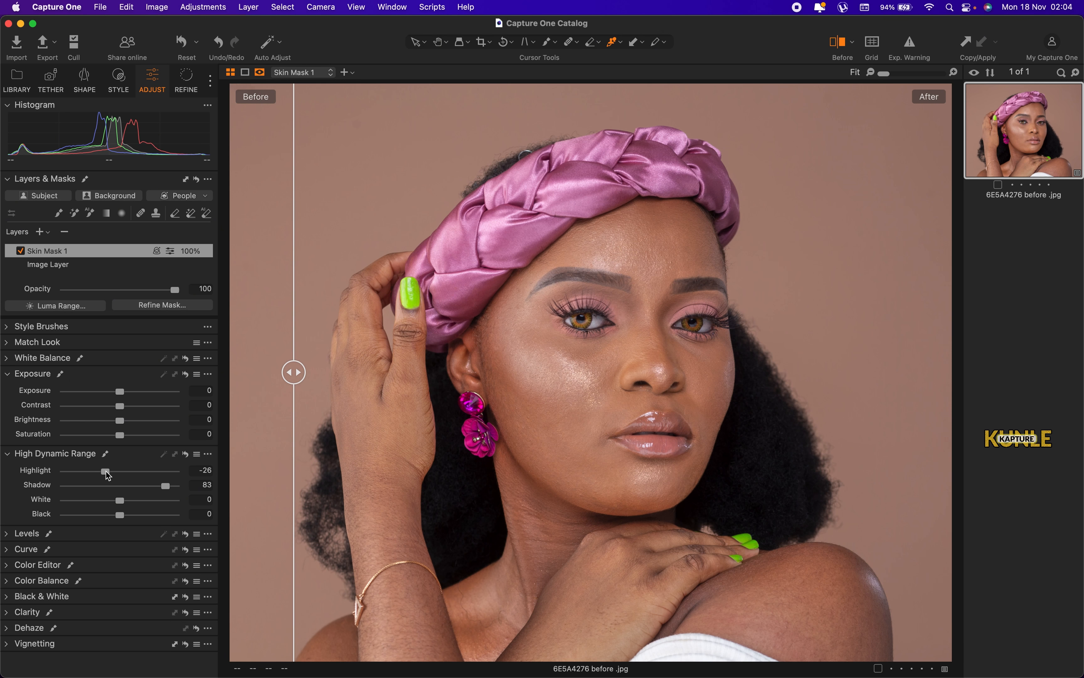
{"action": "left_click_drag", "start_coordinate": [106, 471], "coordinate": [93, 471]}
{"action": "left_click_drag", "start_coordinate": [293, 372], "coordinate": [281, 438]}
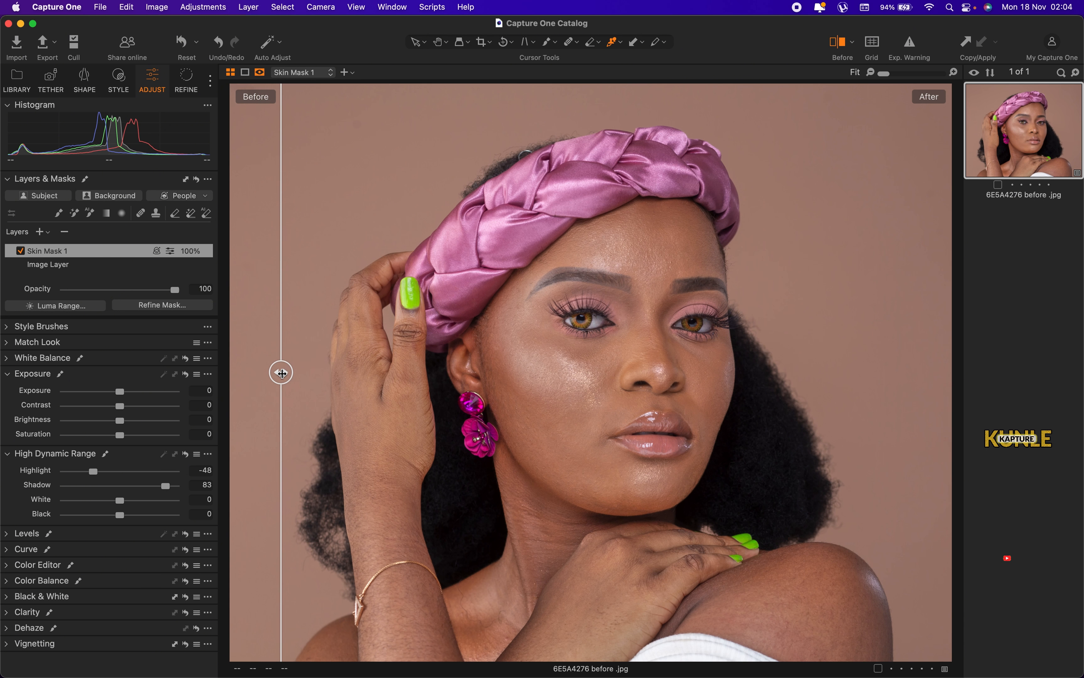
{"action": "left_click_drag", "start_coordinate": [282, 373], "coordinate": [229, 372]}
{"action": "left_click_drag", "start_coordinate": [251, 512], "coordinate": [287, 444]}
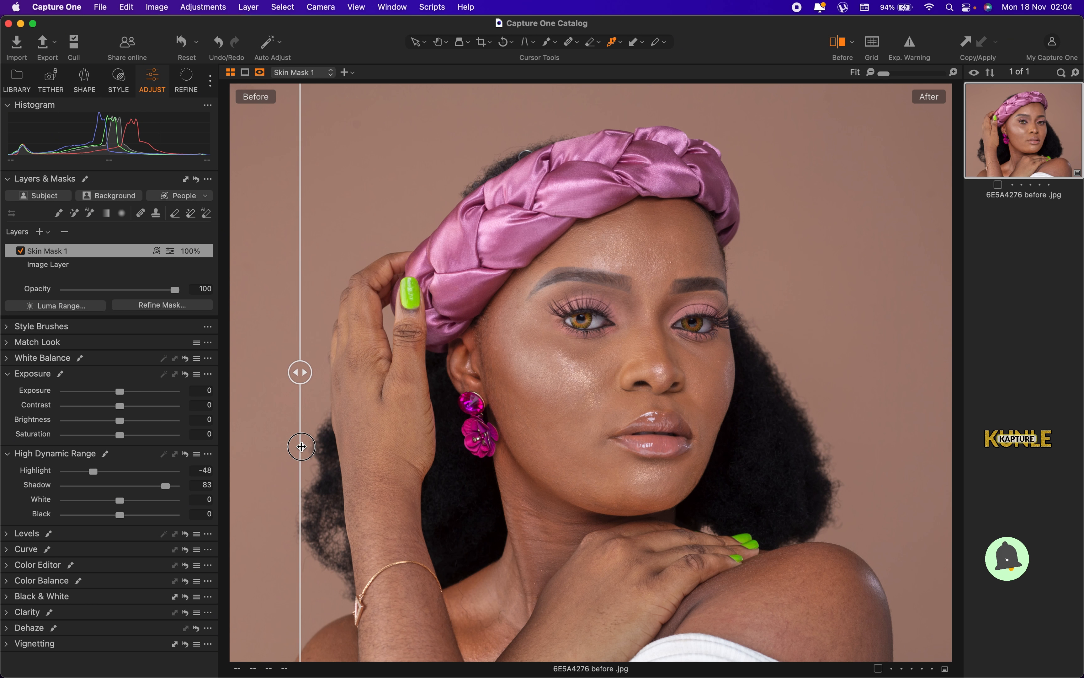
{"action": "left_click", "coordinate": [82, 474]}
{"action": "left_click_drag", "start_coordinate": [82, 474], "coordinate": [69, 475]}
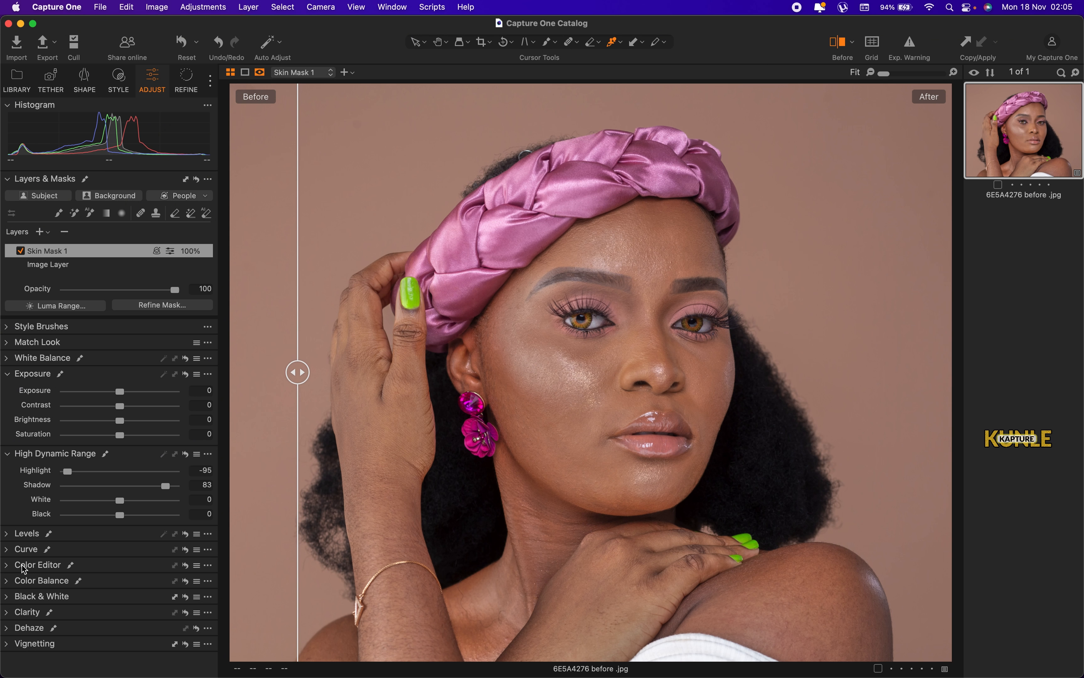
- Sample the forehead skin colour for the Color Editor's Skin Tone adjustment on the skin mask
{"action": "left_click", "coordinate": [7, 568]}
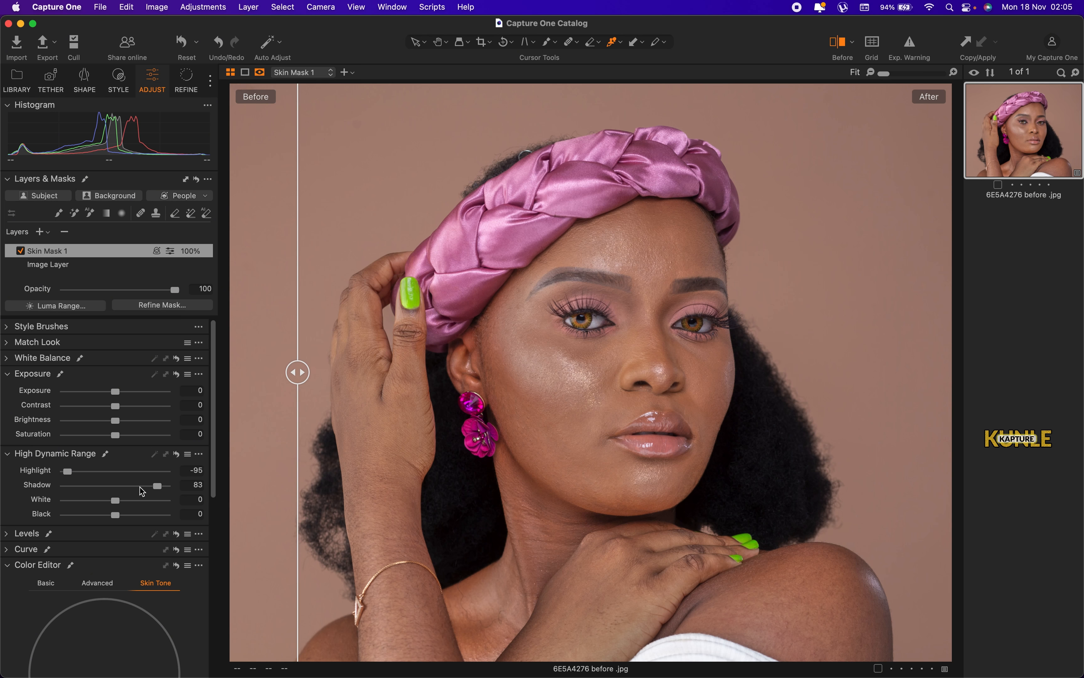
{"action": "scroll", "coordinate": [140, 488], "scroll_direction": "down", "scroll_amount": 5}
{"action": "left_click", "coordinate": [49, 413]}
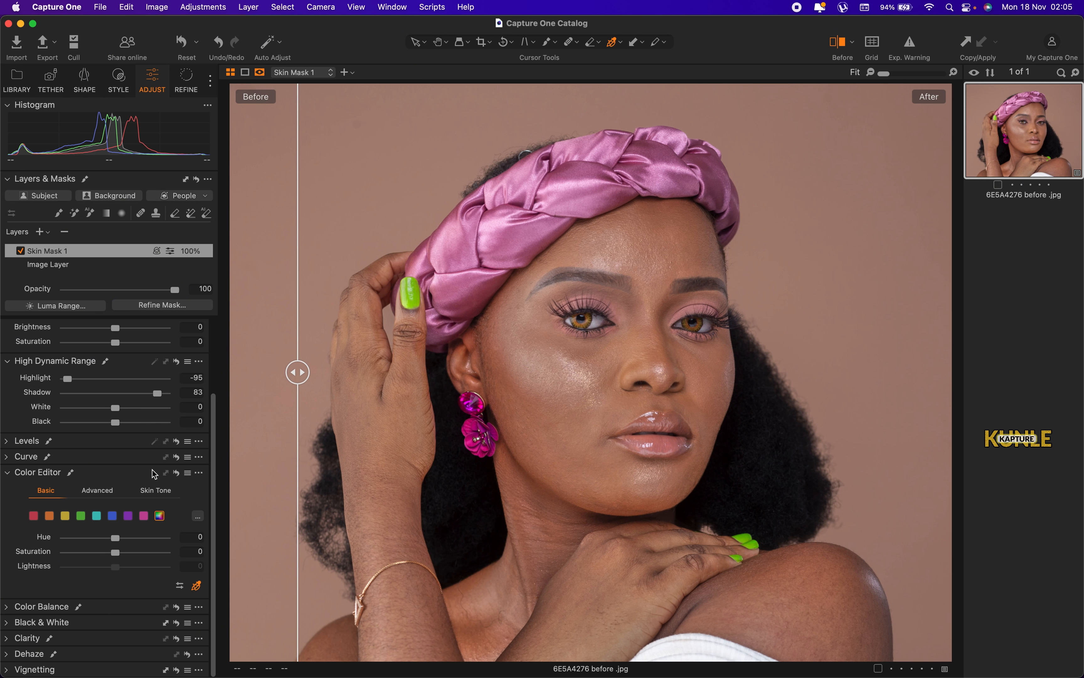
{"action": "left_click", "coordinate": [159, 490]}
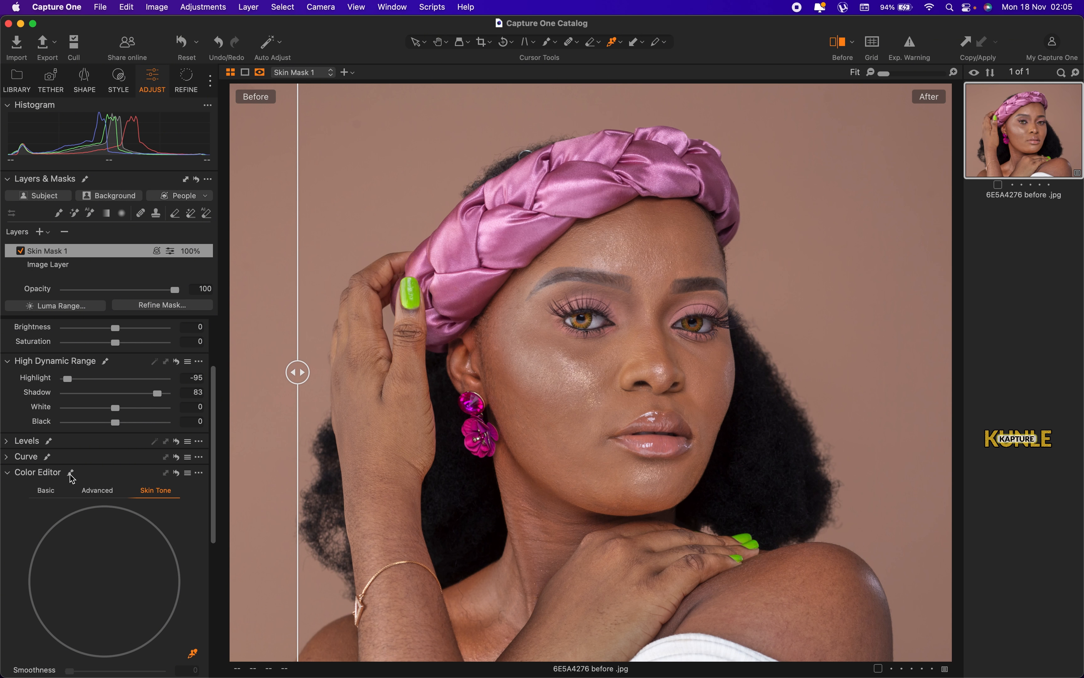
{"action": "scroll", "coordinate": [71, 479], "scroll_direction": "down", "scroll_amount": 3}
{"action": "scroll", "coordinate": [71, 479], "scroll_direction": "down", "scroll_amount": 2}
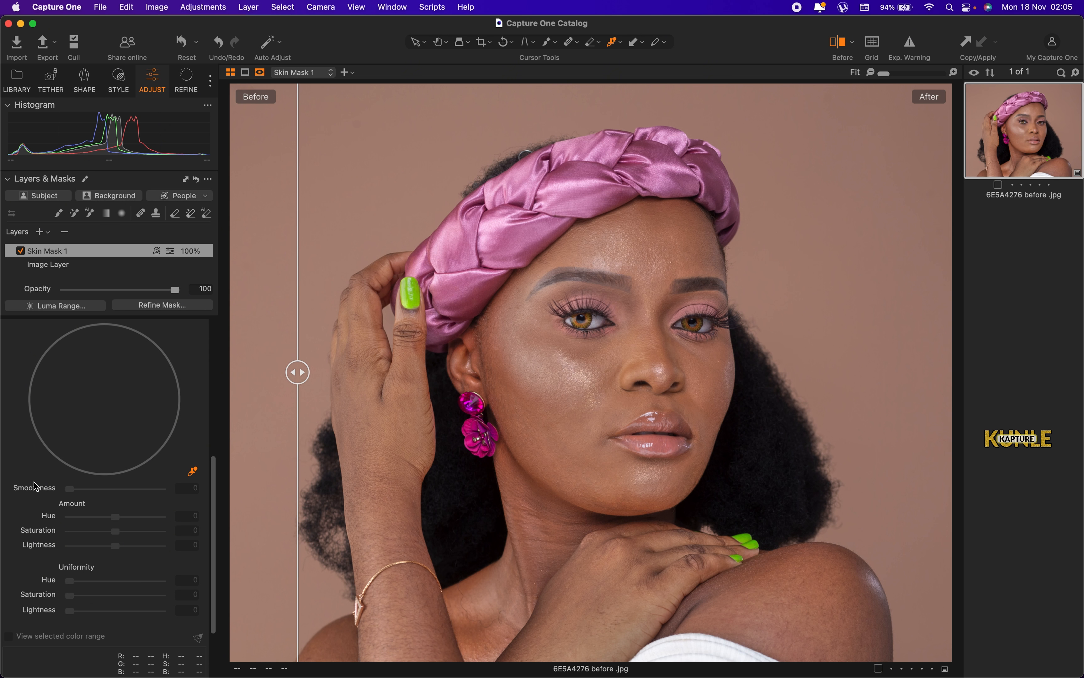
{"action": "left_click", "coordinate": [193, 471]}
{"action": "left_click", "coordinate": [193, 472]}
{"action": "left_click", "coordinate": [192, 470]}
{"action": "left_click", "coordinate": [672, 236]}
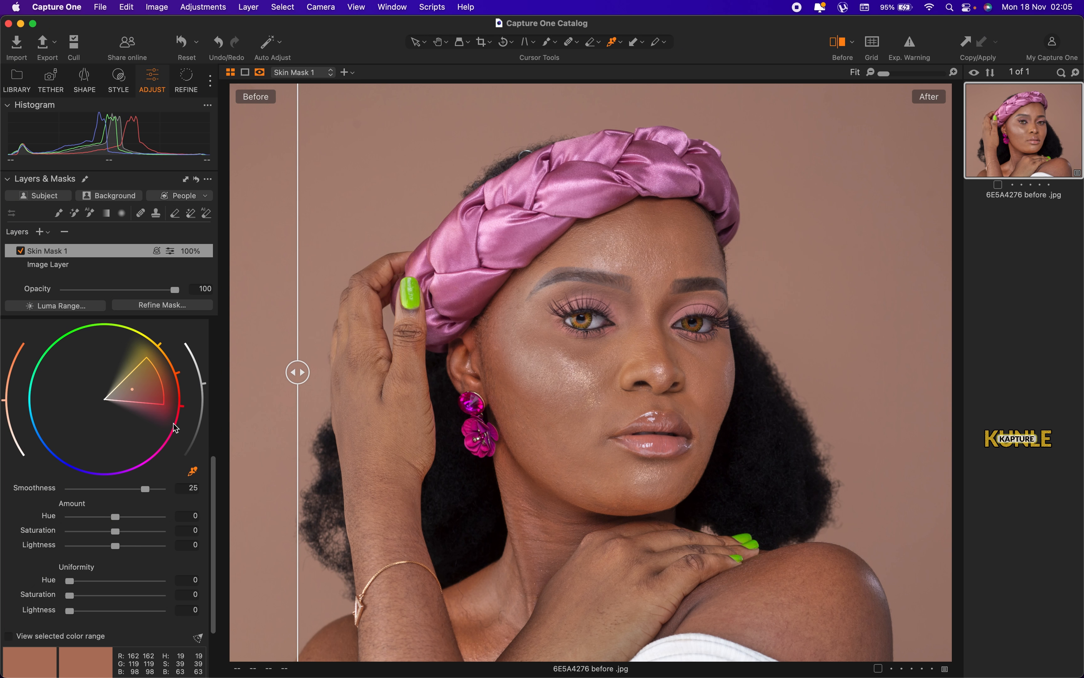
- Set the sampled skin tone's Smoothness to 30 and its Amount Saturation to 18.4
{"action": "scroll", "coordinate": [175, 427], "scroll_direction": "down", "scroll_amount": 3}
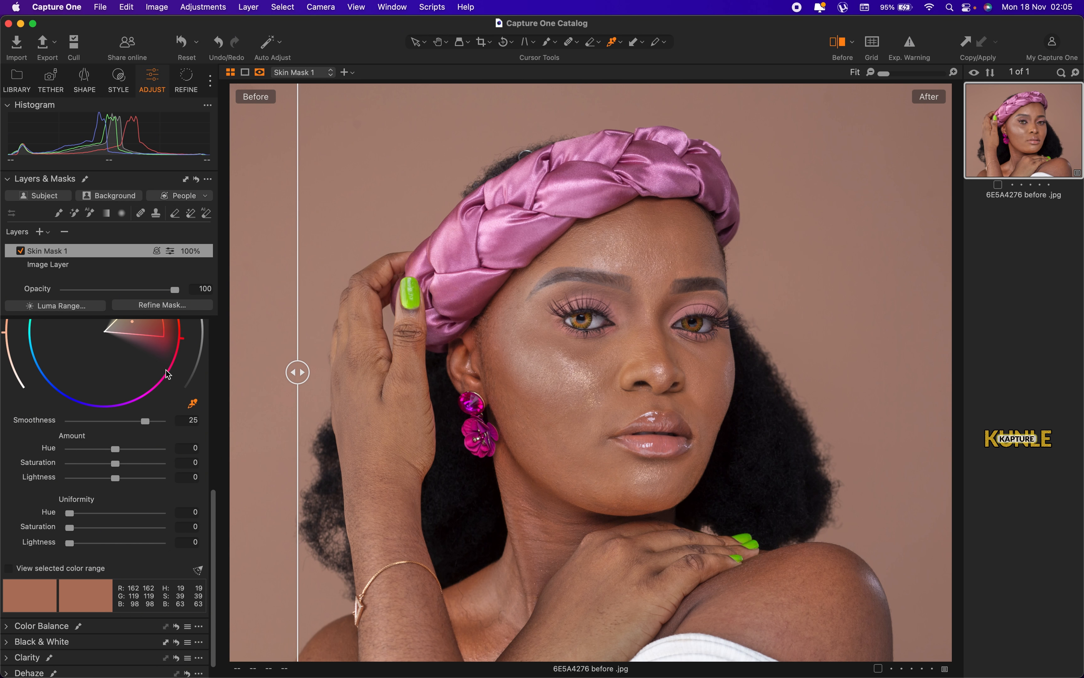
{"action": "scroll", "coordinate": [90, 360], "scroll_direction": "up", "scroll_amount": 3}
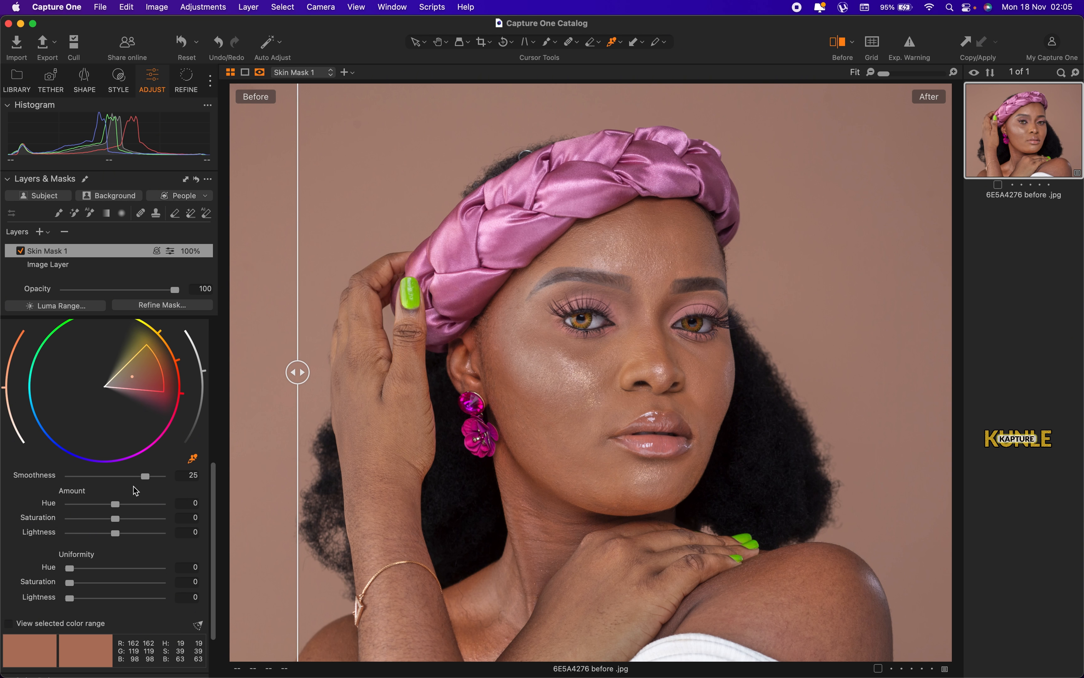
{"action": "left_click_drag", "start_coordinate": [146, 476], "coordinate": [177, 480]}
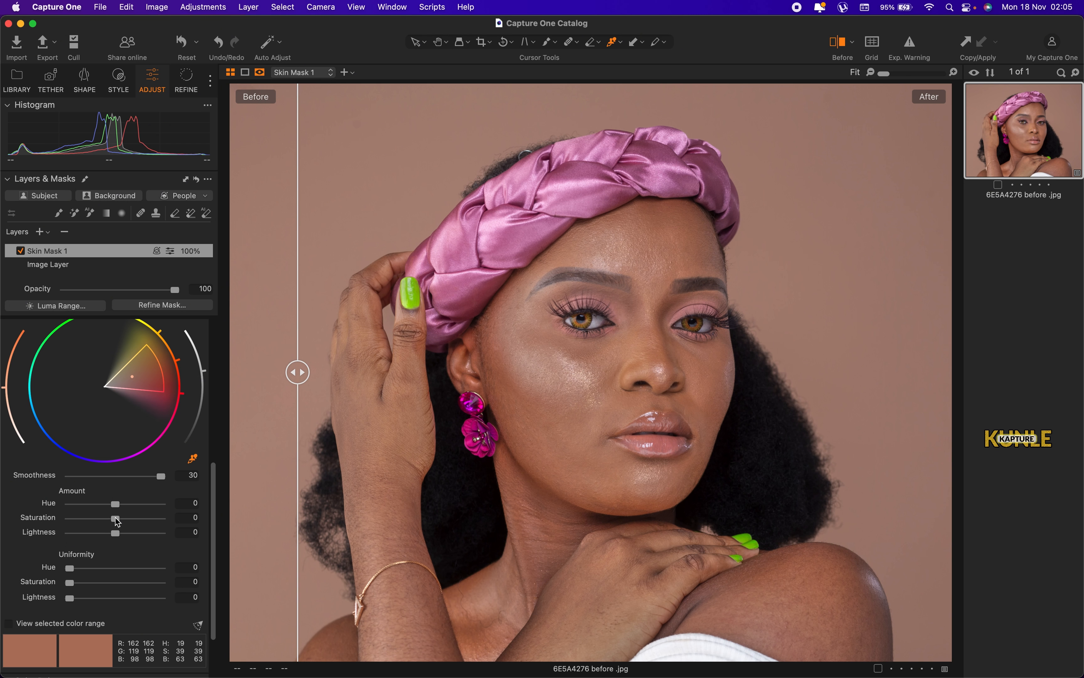
{"action": "left_click_drag", "start_coordinate": [116, 521], "coordinate": [143, 522]}
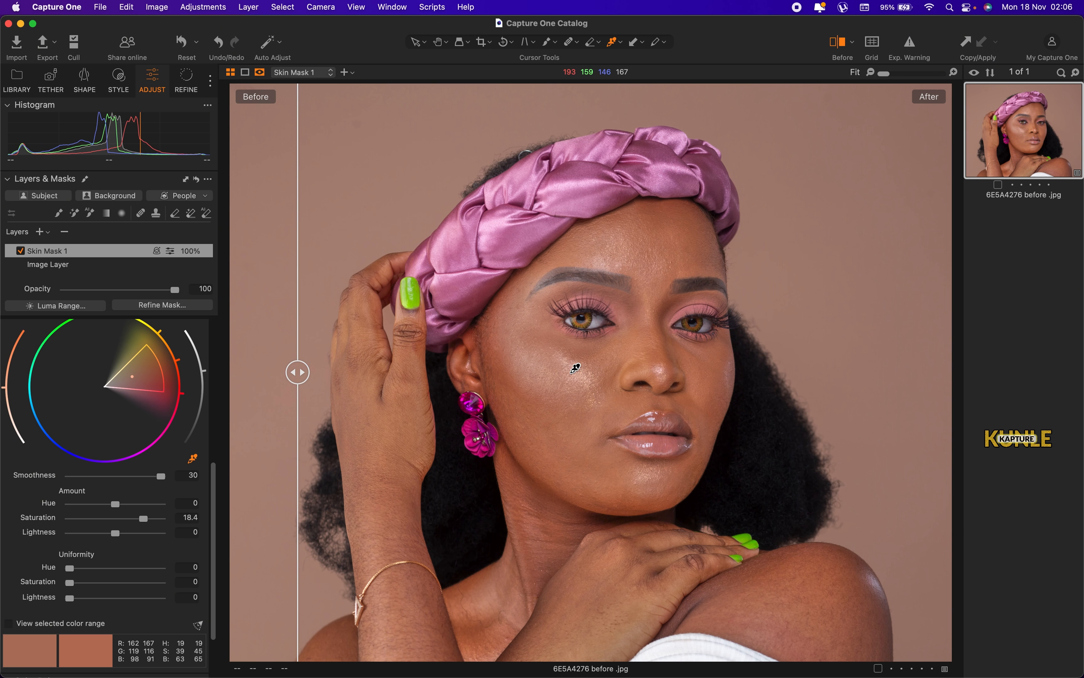
- Set the skin tone's Amount Lightness to 1.8 and Saturation to 19.4, comparing against the original photo
{"action": "left_click_drag", "start_coordinate": [298, 372], "coordinate": [319, 354]}
{"action": "scroll", "coordinate": [87, 402], "scroll_direction": "up", "scroll_amount": 5}
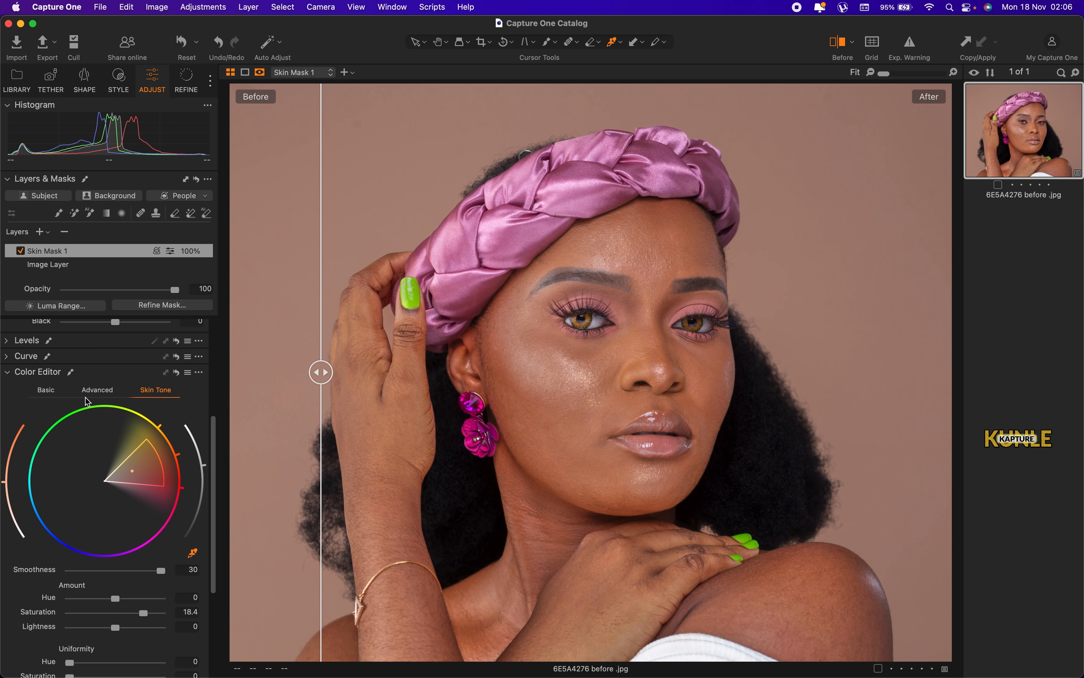
{"action": "scroll", "coordinate": [87, 401], "scroll_direction": "down", "scroll_amount": 7}
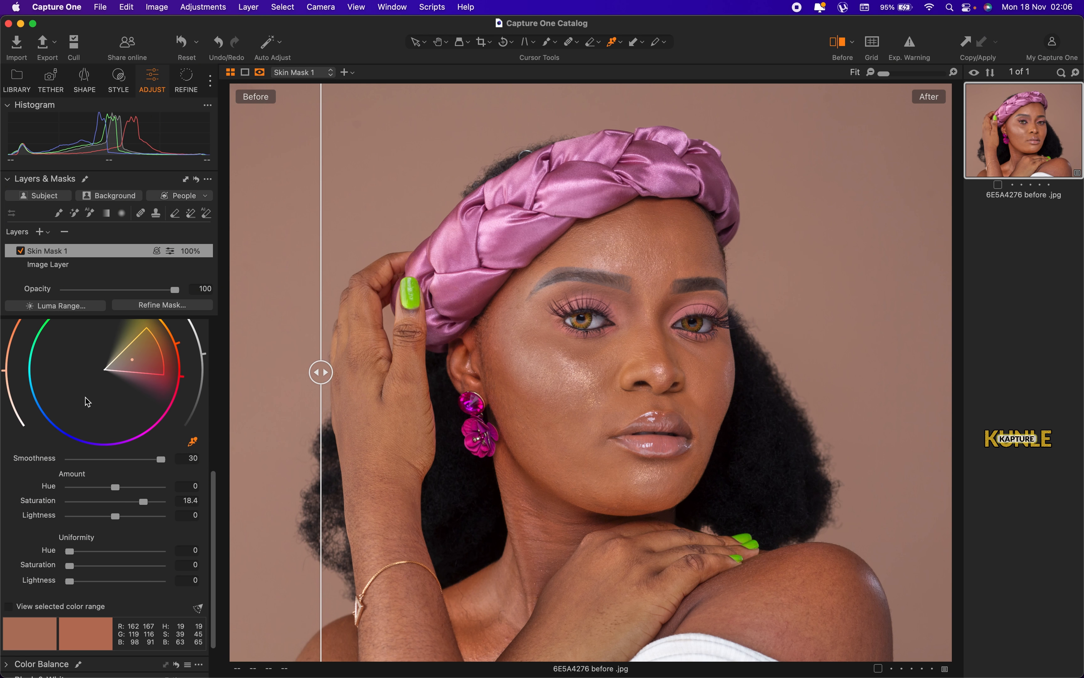
{"action": "scroll", "coordinate": [88, 402], "scroll_direction": "up", "scroll_amount": 2}
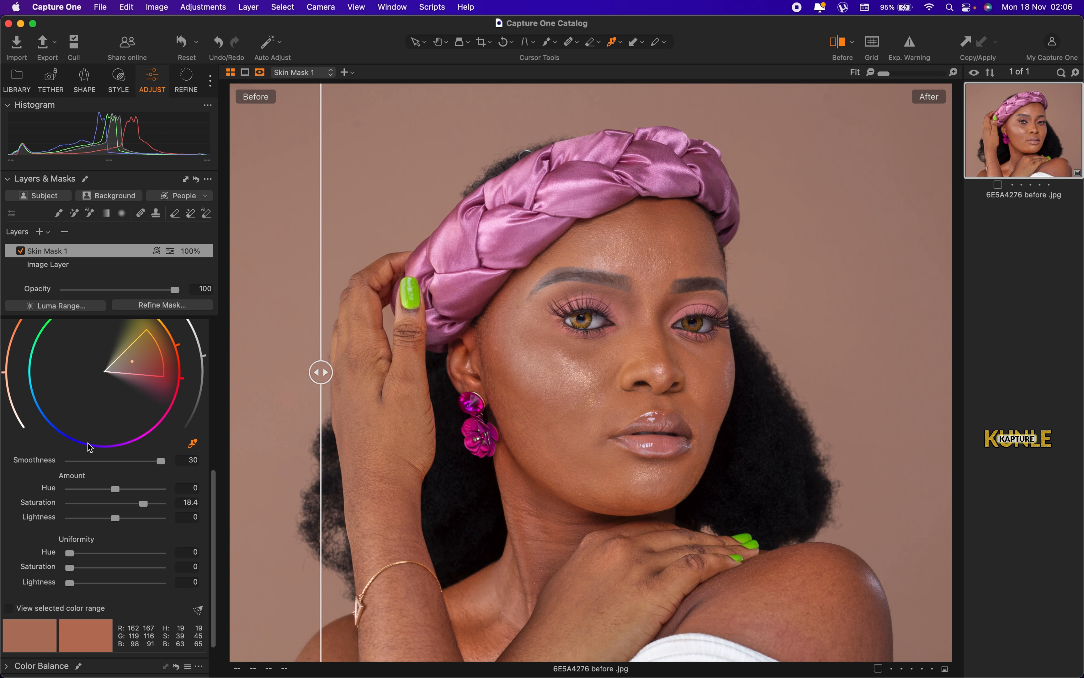
{"action": "scroll", "coordinate": [89, 444], "scroll_direction": "up", "scroll_amount": 2}
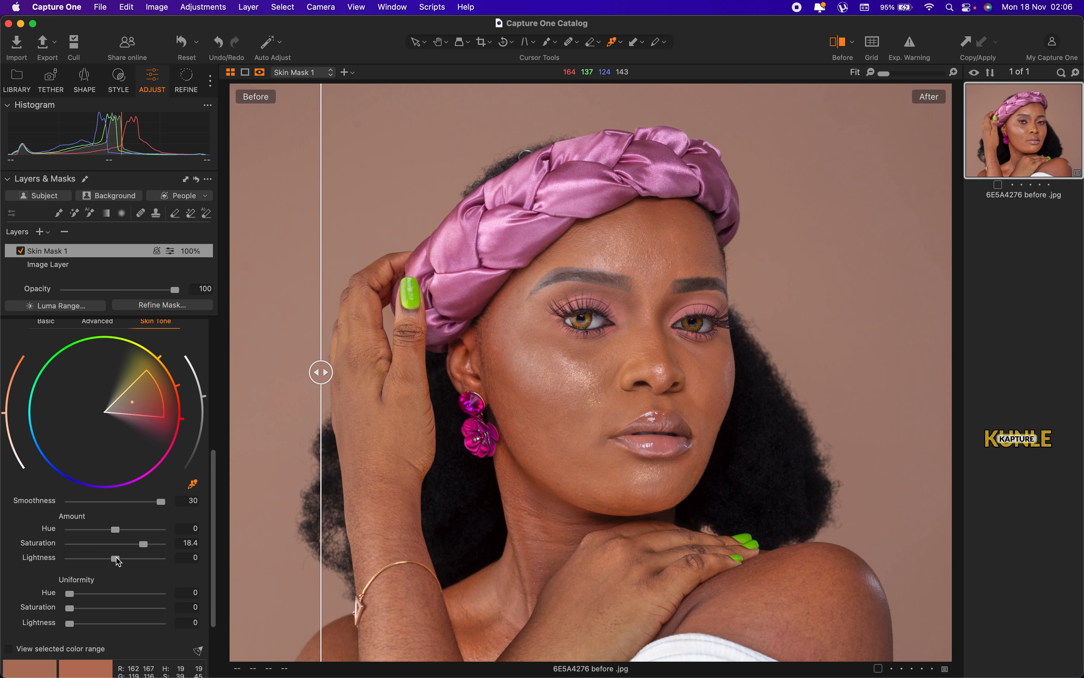
{"action": "left_click_drag", "start_coordinate": [115, 559], "coordinate": [145, 546]}
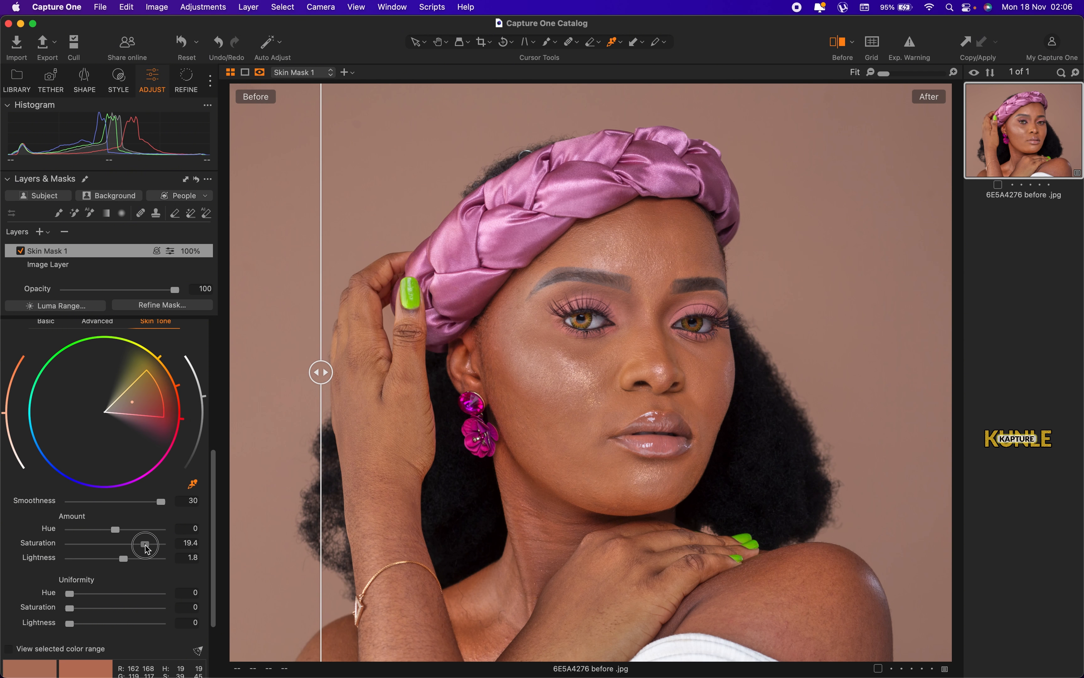
- Try a Saturation of 54.6 on a forehead colour sampled in the Advanced Color Editor, undo it, and return to Skin Tone
{"action": "scroll", "coordinate": [89, 402], "scroll_direction": "up", "scroll_amount": 3}
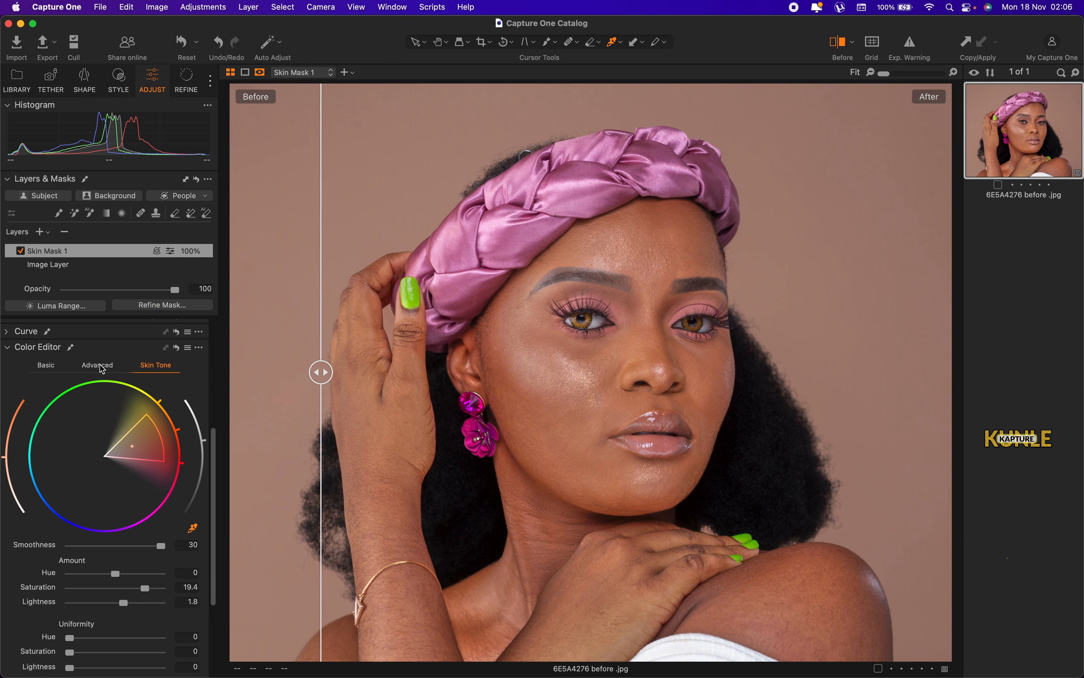
{"action": "left_click", "coordinate": [102, 367]}
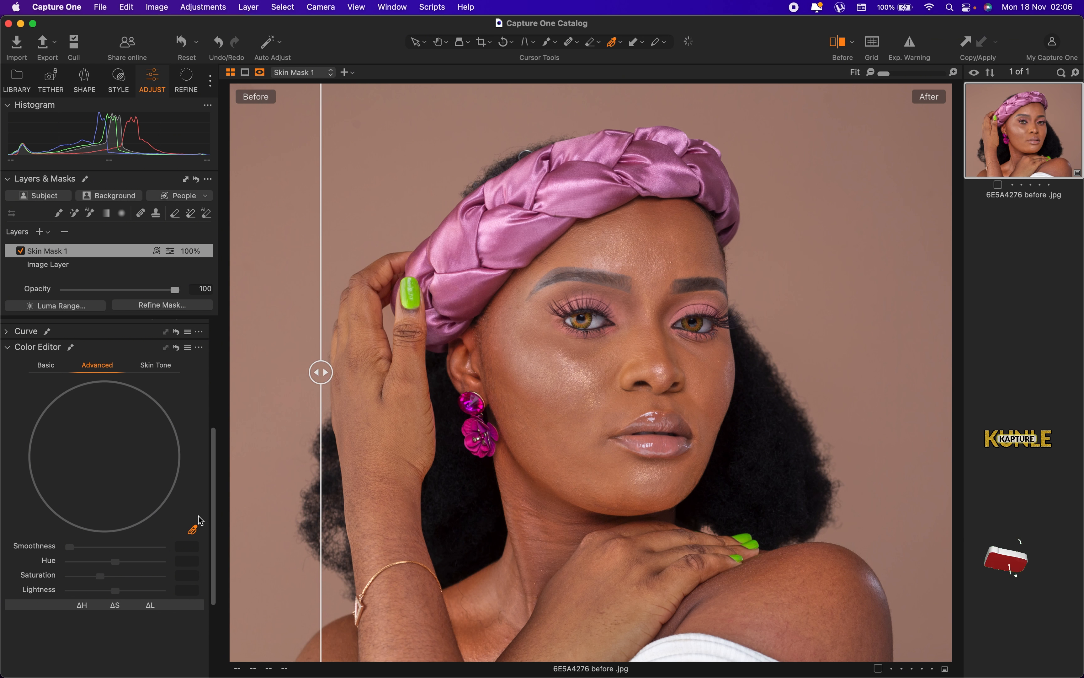
{"action": "left_click", "coordinate": [672, 260]}
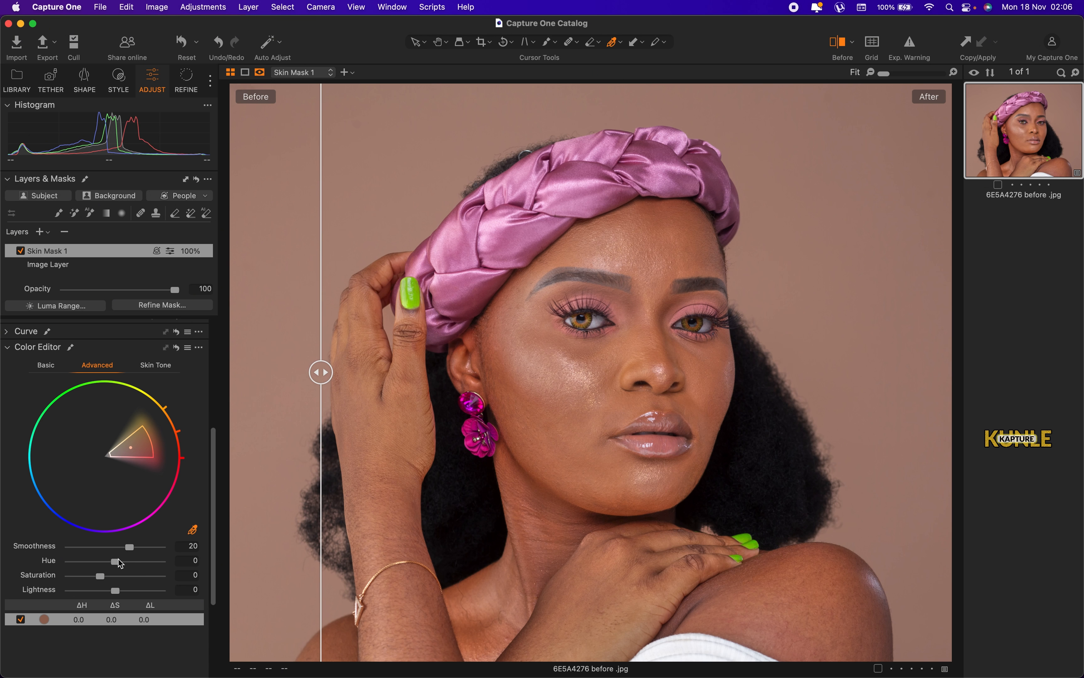
{"action": "left_click", "coordinate": [118, 577]}
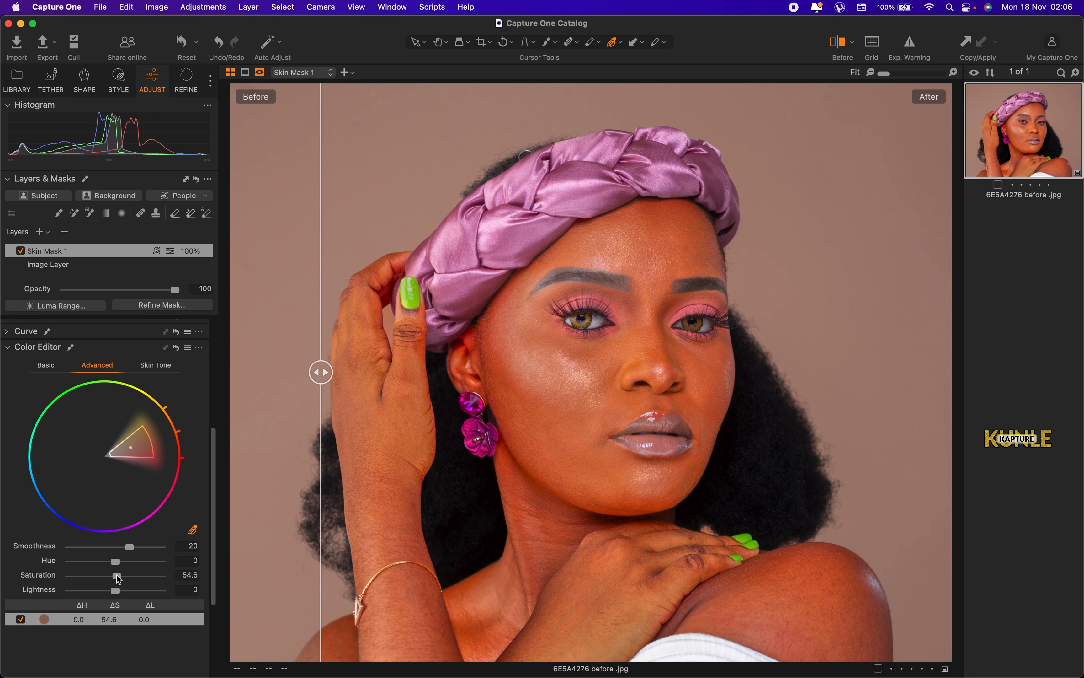
{"action": "key", "text": "super+z"}
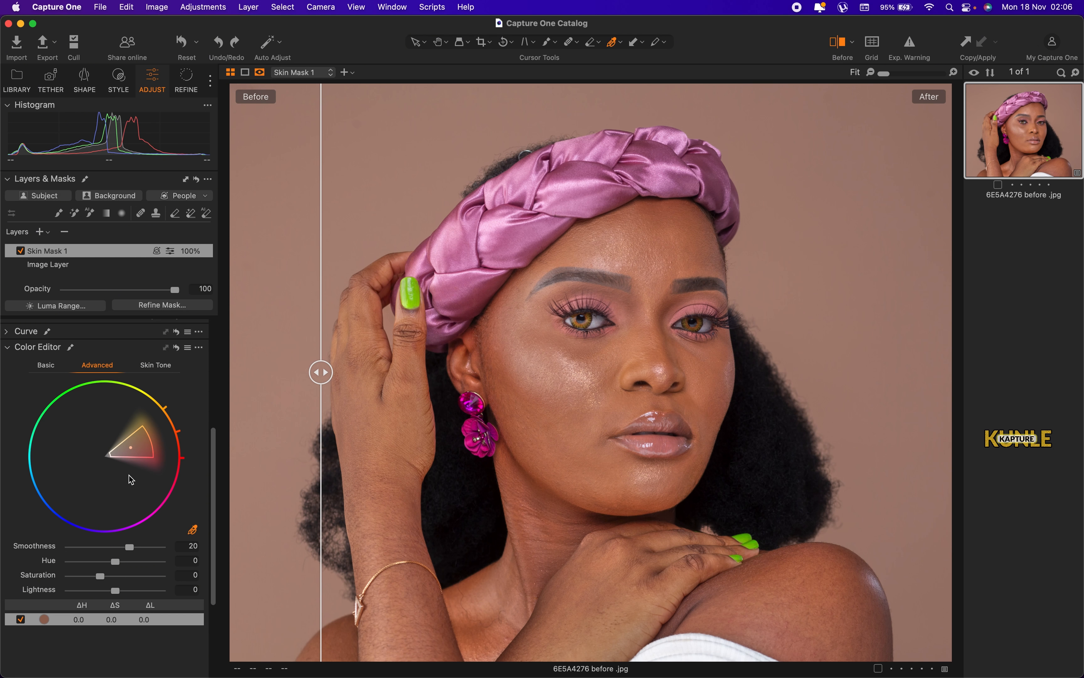
{"action": "left_click", "coordinate": [160, 369]}
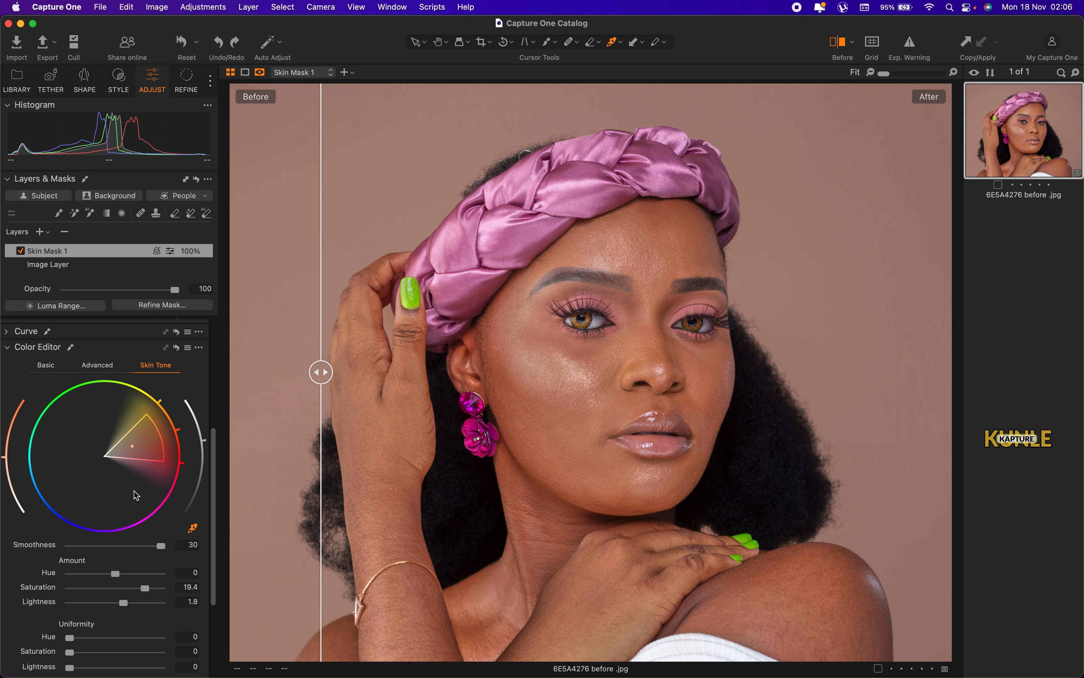
- Set the skin tone's Amount Saturation to 20.5 and compare the result against the original photo
{"action": "left_click", "coordinate": [147, 588]}
{"action": "left_click_drag", "start_coordinate": [149, 591], "coordinate": [147, 587]}
{"action": "left_click_drag", "start_coordinate": [321, 372], "coordinate": [243, 437]}
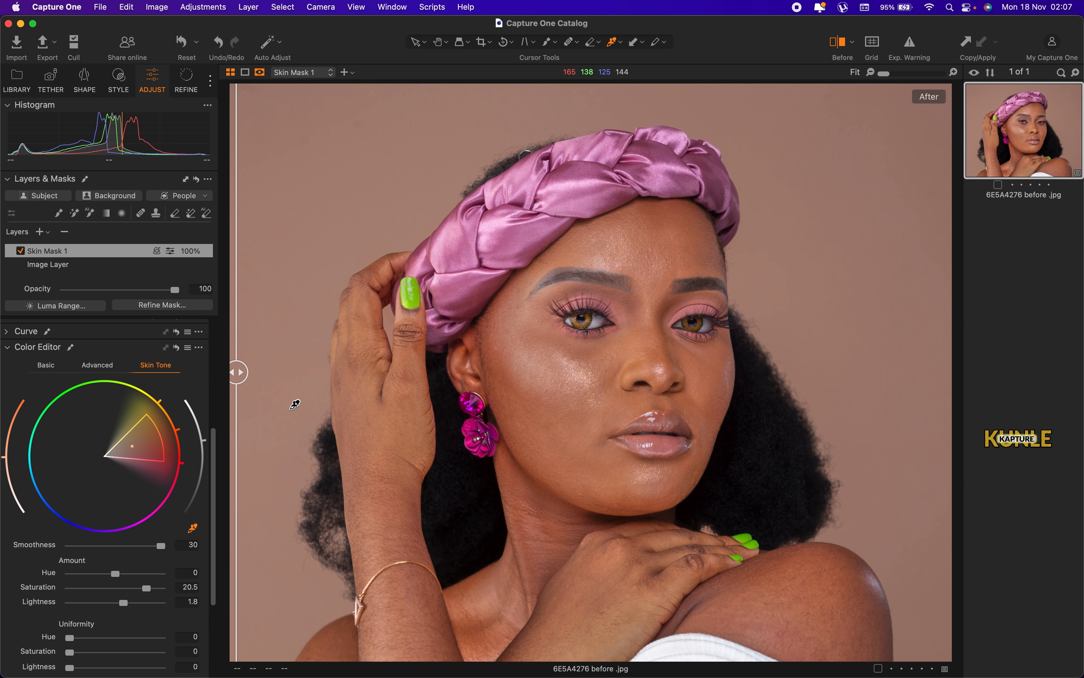
{"action": "left_click_drag", "start_coordinate": [238, 372], "coordinate": [306, 357]}
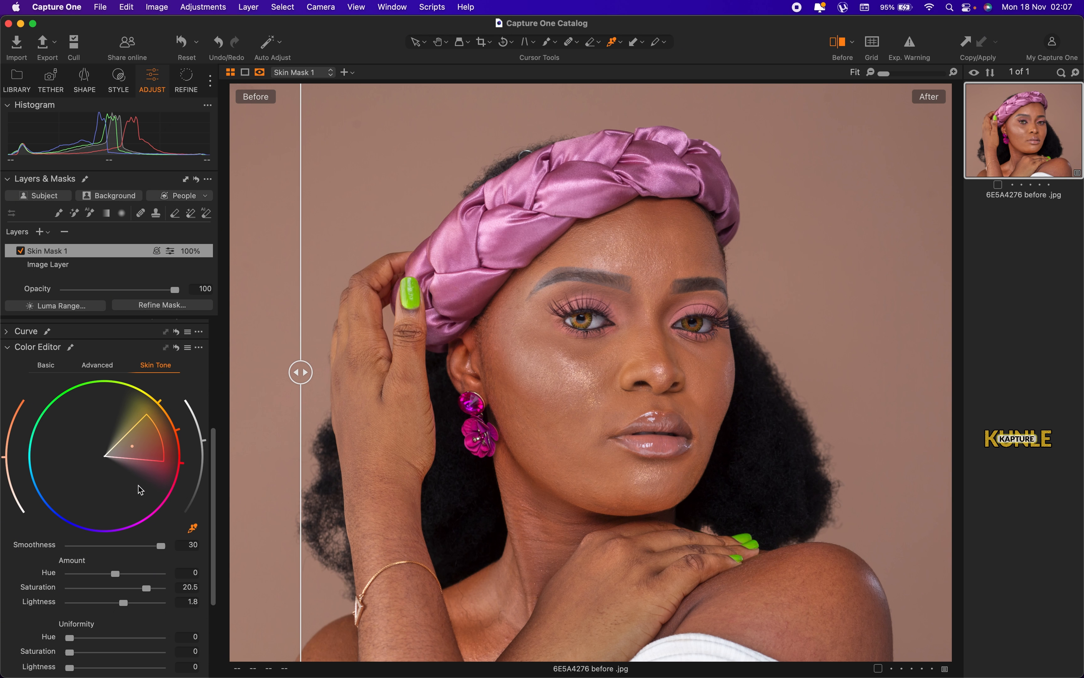
- Set the skin tone's Uniformity Saturation to 79.6 and resample the skin tone colour from the plain backdrop beside the hair
{"action": "scroll", "coordinate": [137, 488], "scroll_direction": "down", "scroll_amount": 5}
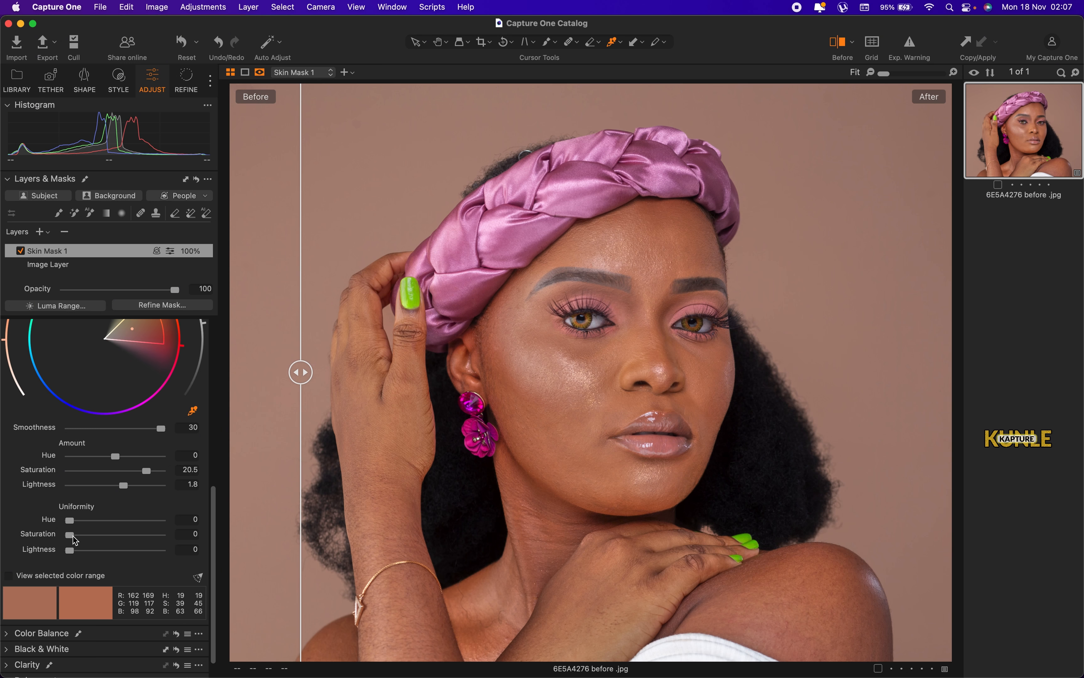
{"action": "left_click_drag", "start_coordinate": [73, 538], "coordinate": [142, 537]}
{"action": "left_click", "coordinate": [863, 424]}
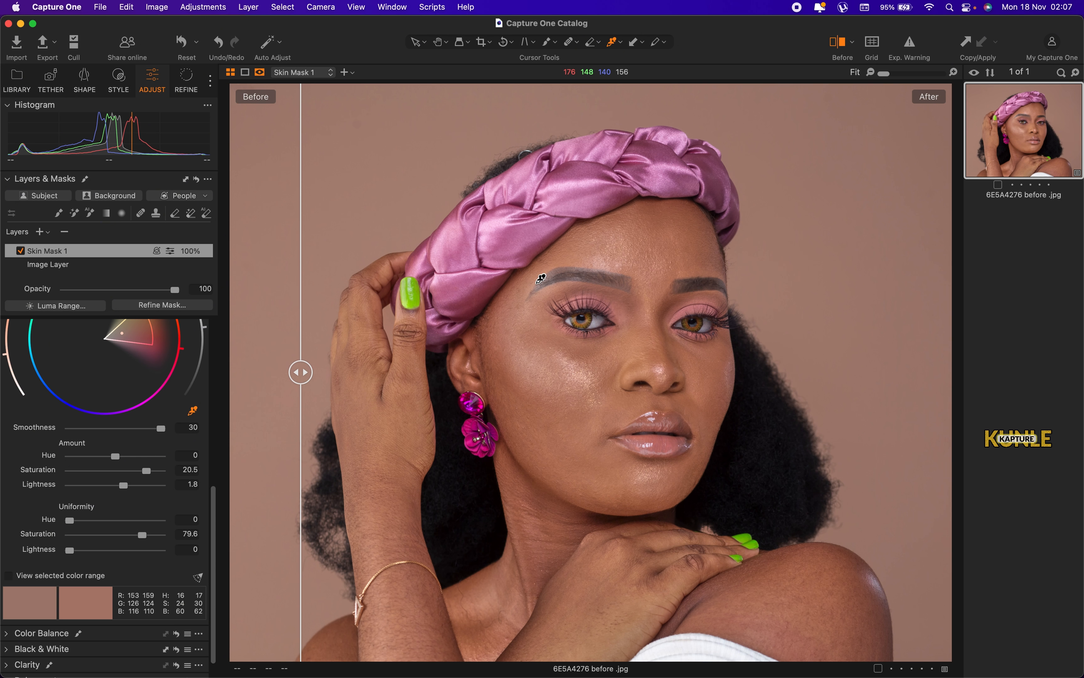
- Compare the graded skin with the original photo across the face and hands using the before/after split
{"action": "left_click_drag", "start_coordinate": [300, 372], "coordinate": [662, 448]}
{"action": "left_click_drag", "start_coordinate": [459, 478], "coordinate": [273, 453]}
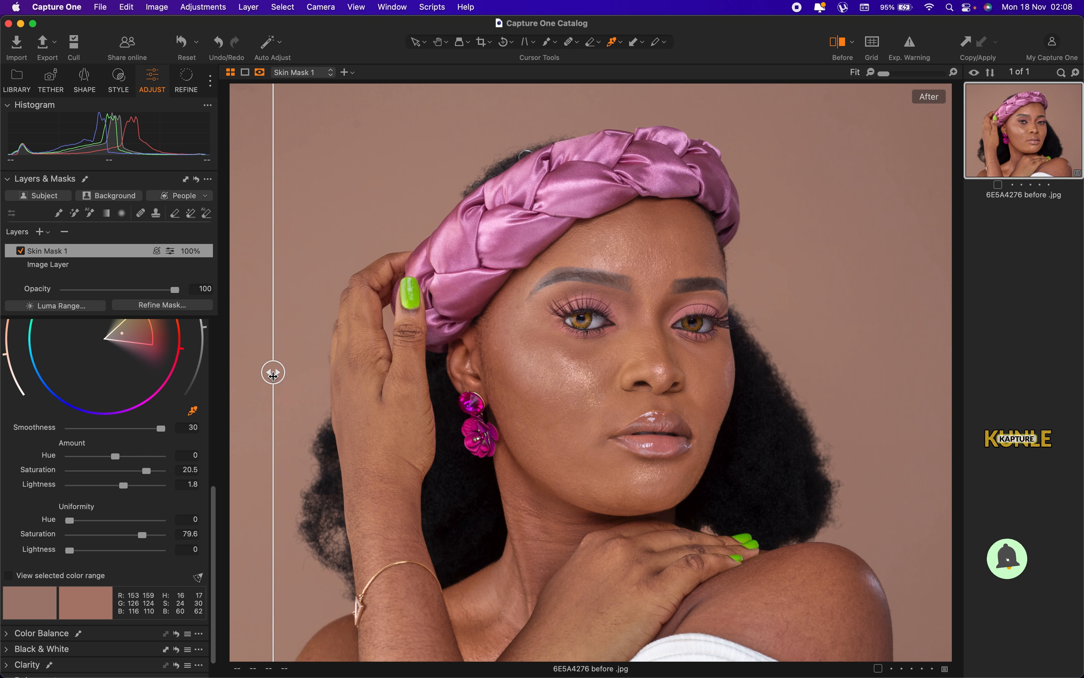
{"action": "left_click_drag", "start_coordinate": [273, 372], "coordinate": [800, 372]}
{"action": "left_click_drag", "start_coordinate": [631, 383], "coordinate": [548, 291]}
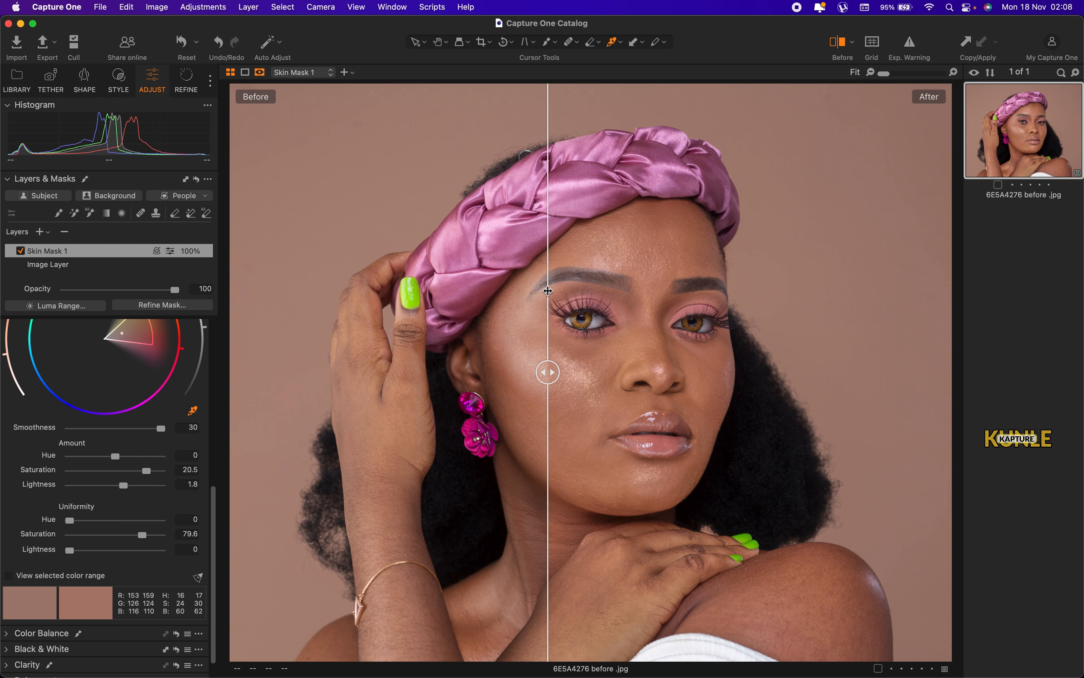